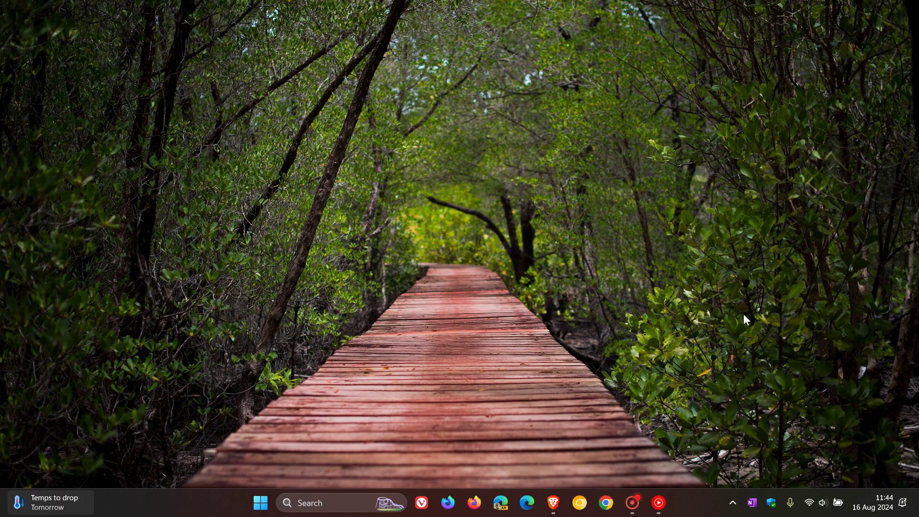
# Launch OneNote from the Start menu's All apps list, scrolling down to find it.
pyautogui.click(260, 503)
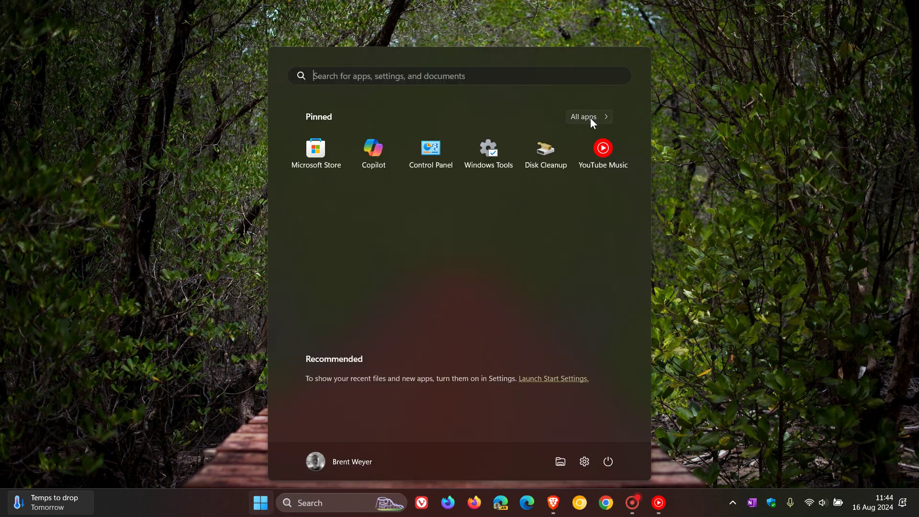
pyautogui.click(591, 117)
pyautogui.scroll(-3, 527, 237)
pyautogui.scroll(-8, 527, 236)
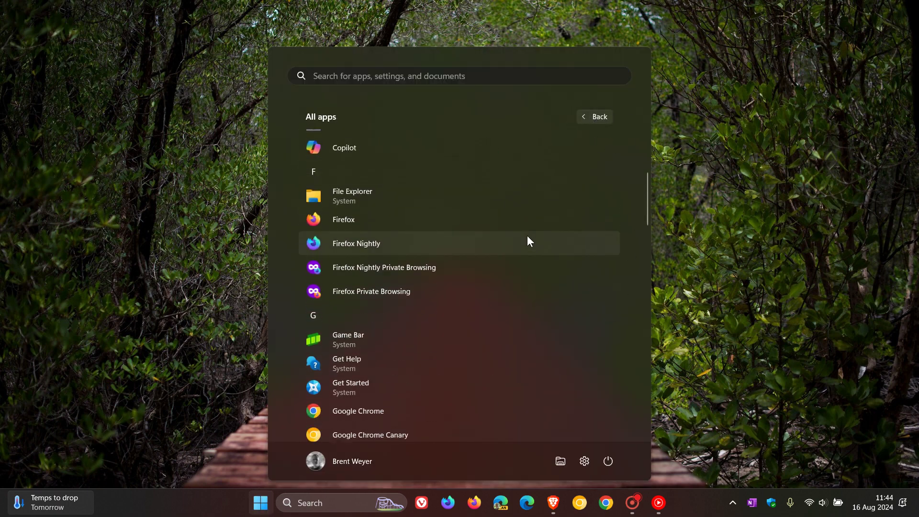
pyautogui.scroll(-5, 527, 236)
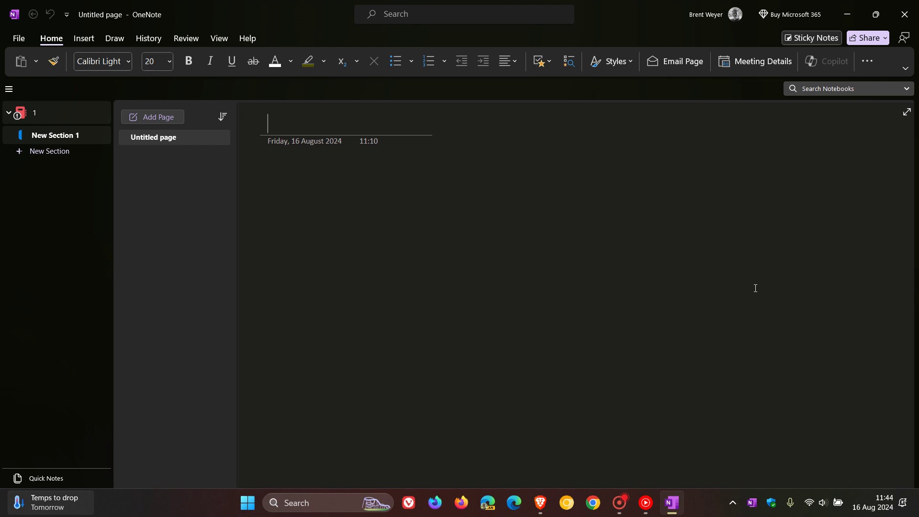
# Restore the OneNote window from full screen to a smaller window.
pyautogui.click(874, 16)
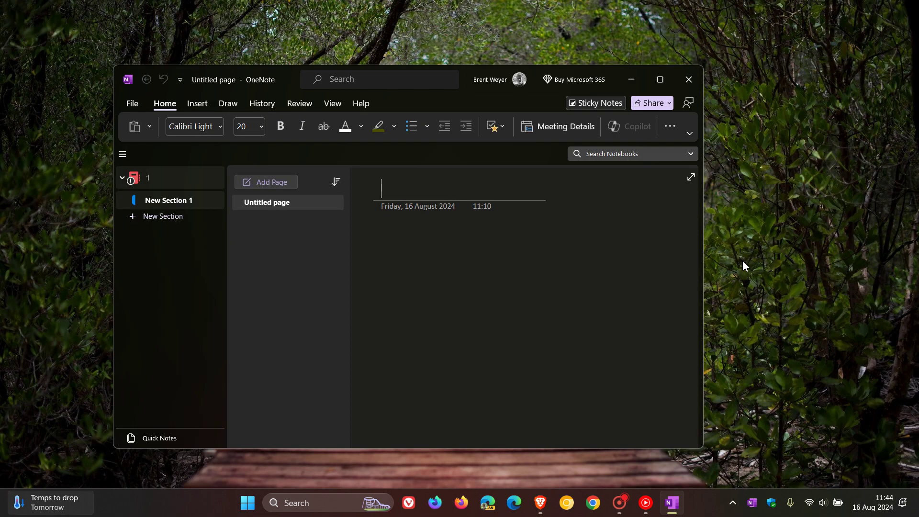
# Bring up the Brave support article and scroll through its workaround for Office apps closing when typing.
pyautogui.click(540, 503)
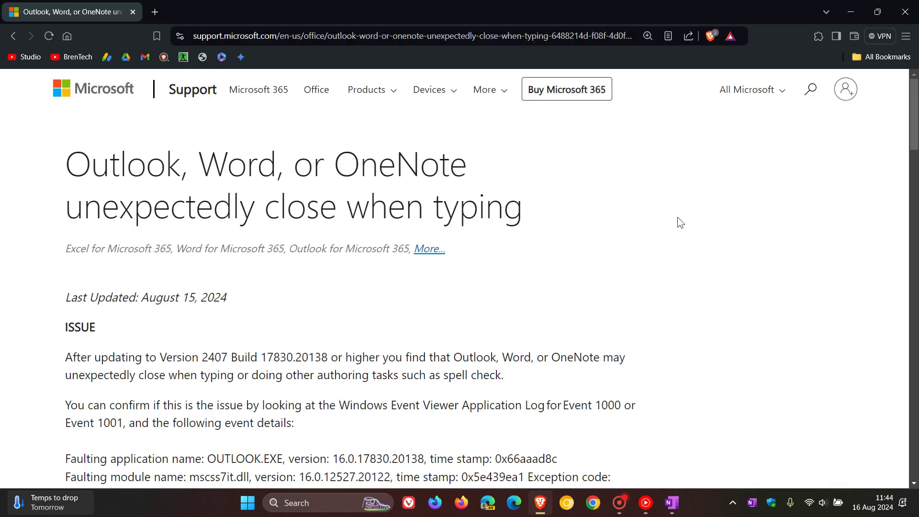
pyautogui.scroll(-3, 685, 194)
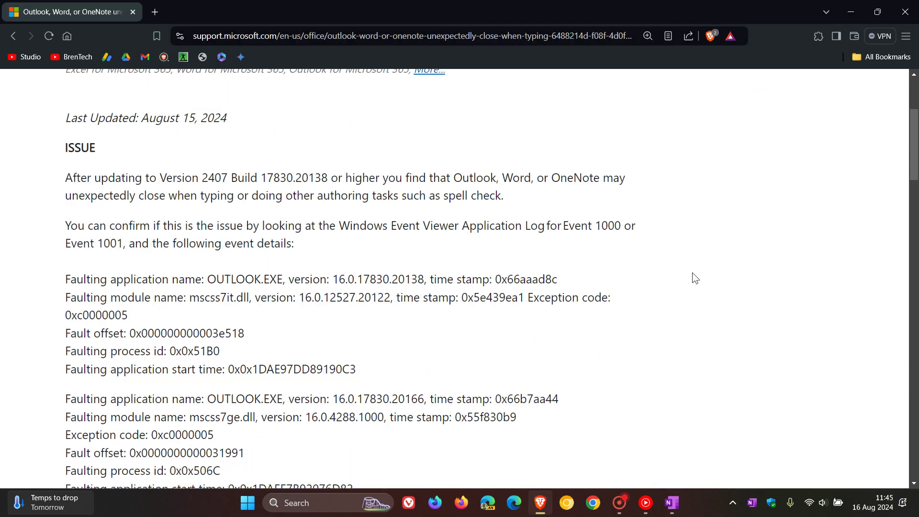
pyautogui.scroll(-2, 699, 207)
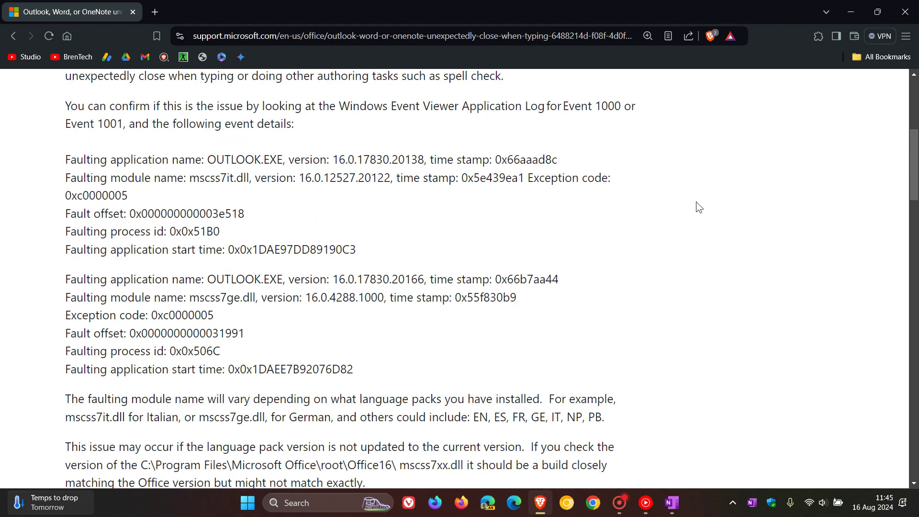
pyautogui.scroll(-2, 699, 207)
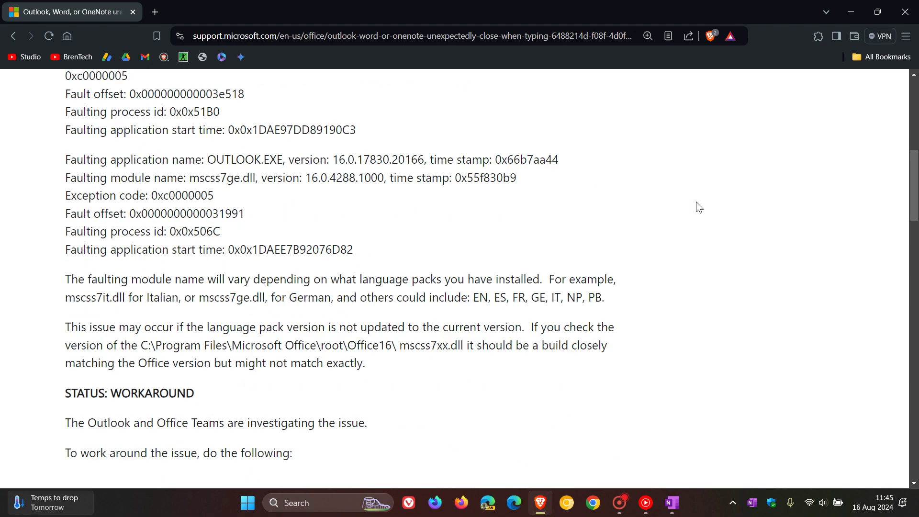
pyautogui.scroll(-3, 696, 203)
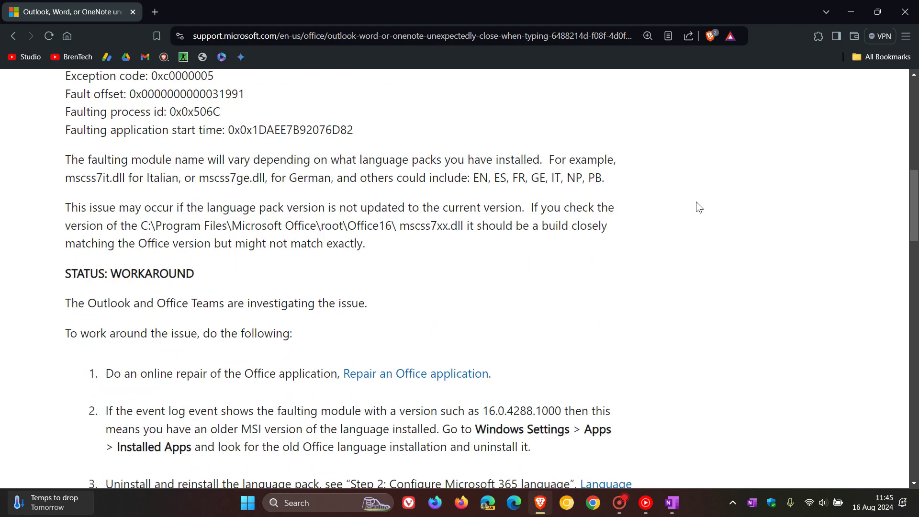
pyautogui.scroll(8, 721, 249)
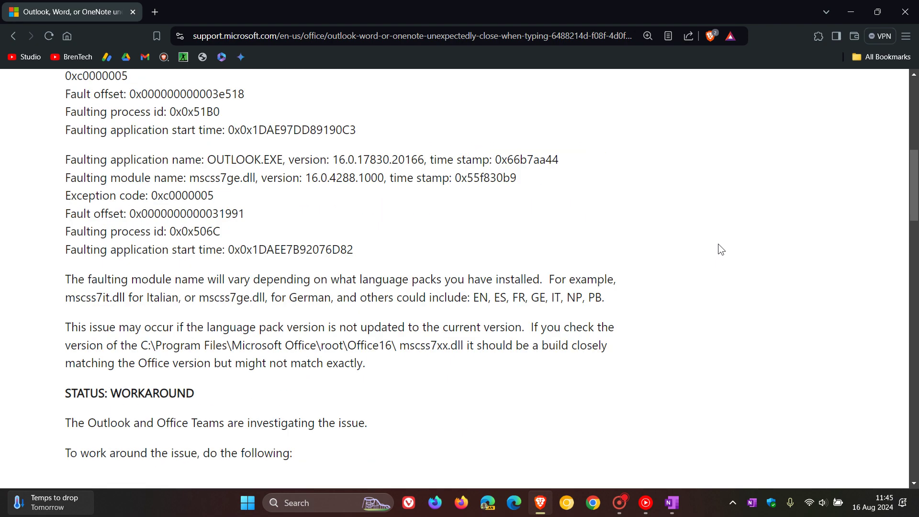
pyautogui.scroll(2, 721, 249)
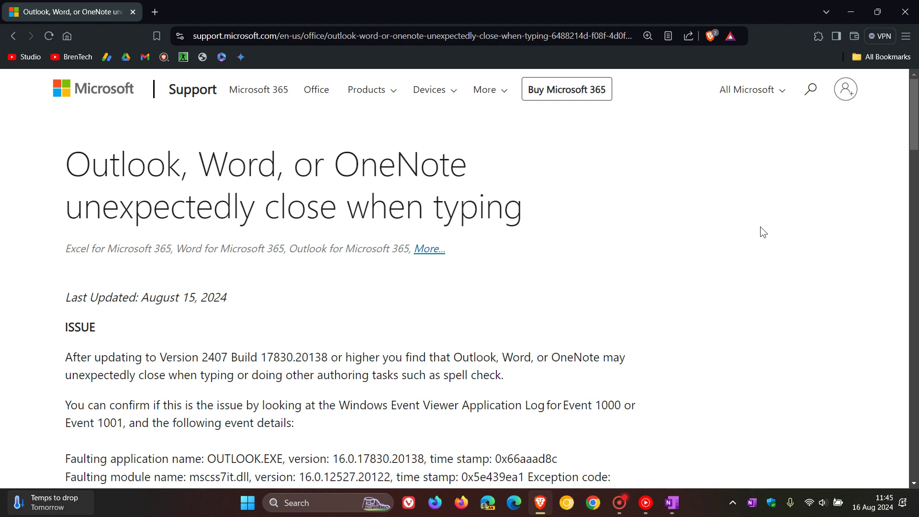
# Minimize Brave so the OneNote window is back in front.
pyautogui.click(850, 12)
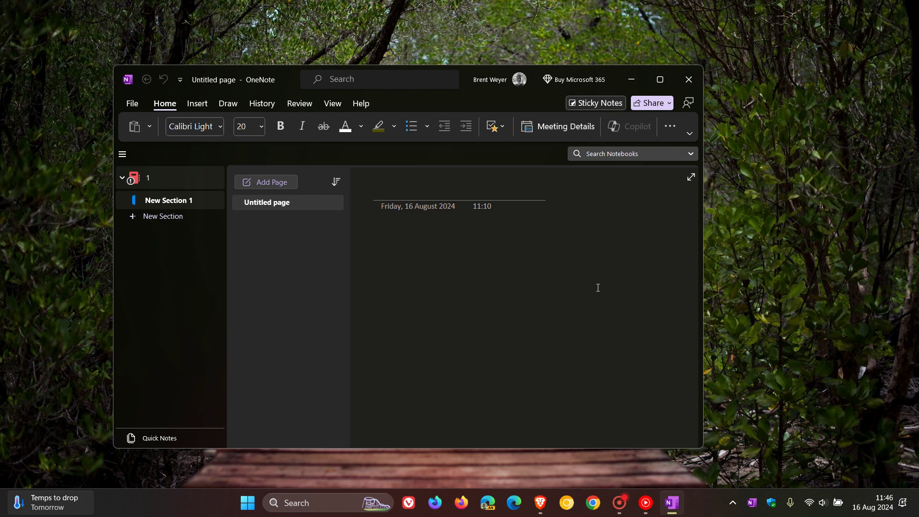
# Minimize OneNote so only the desktop shows.
pyautogui.click(630, 80)
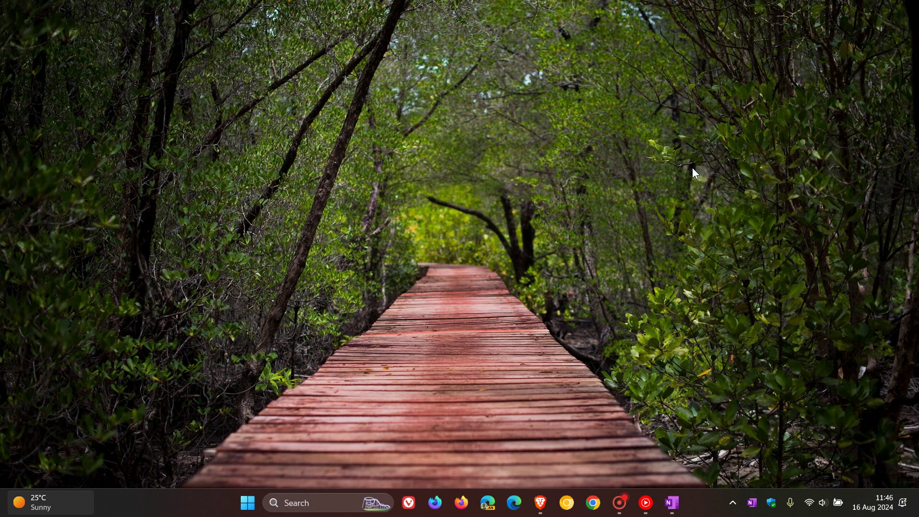
# Open Settings > Apps > Installed apps and scroll down to Microsoft OneNote - en-us.
pyautogui.click(246, 505)
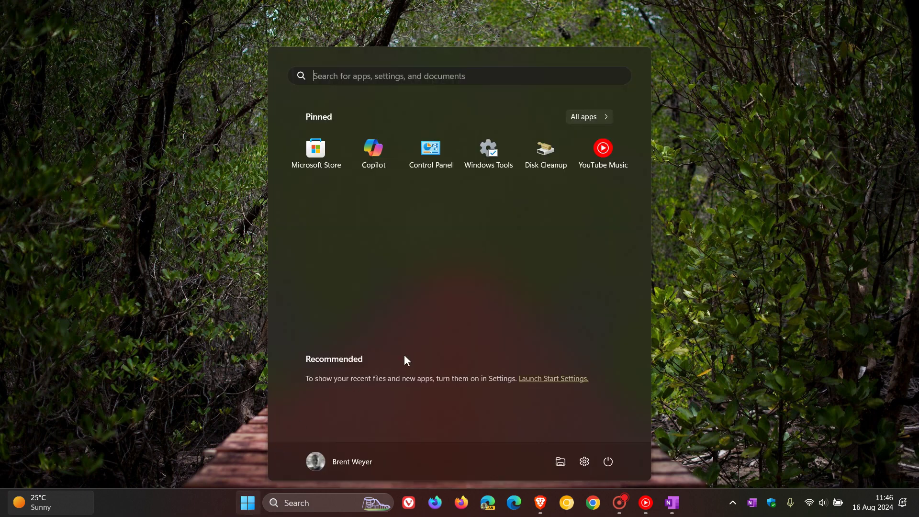
pyautogui.click(585, 462)
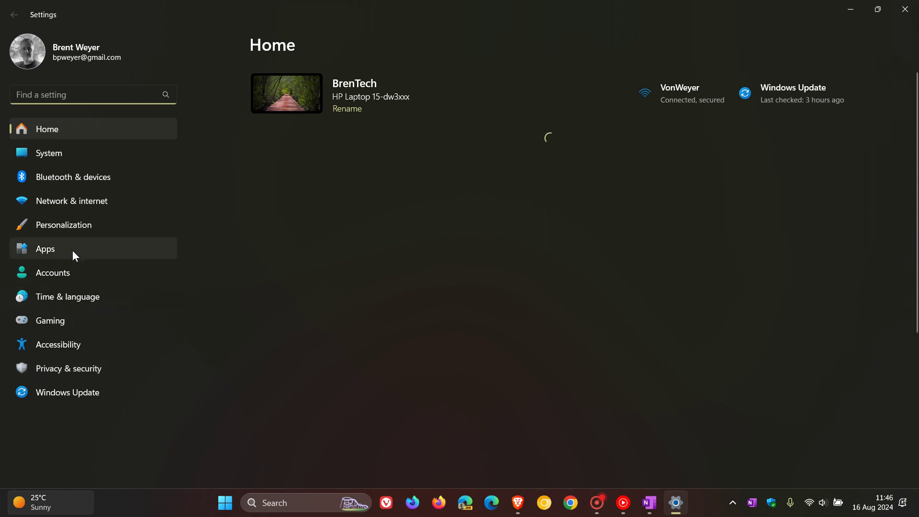
pyautogui.click(73, 249)
pyautogui.click(655, 97)
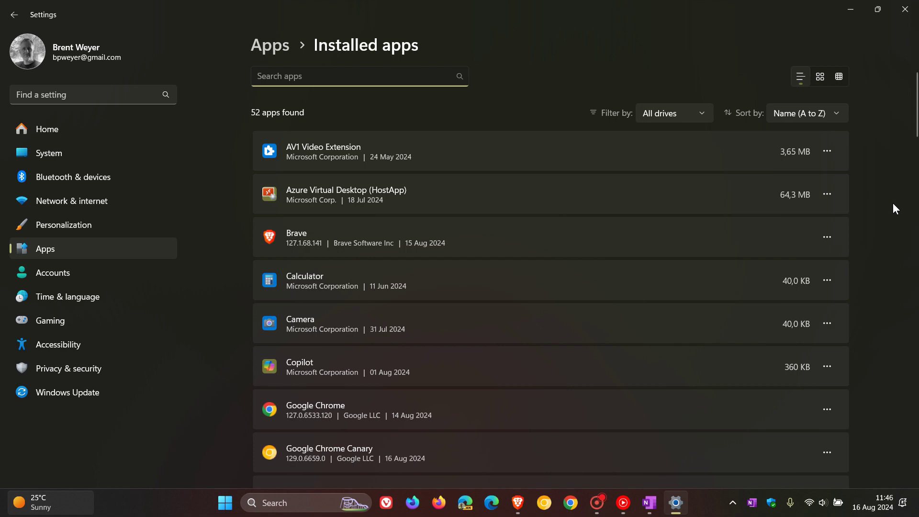
pyautogui.scroll(-8, 879, 203)
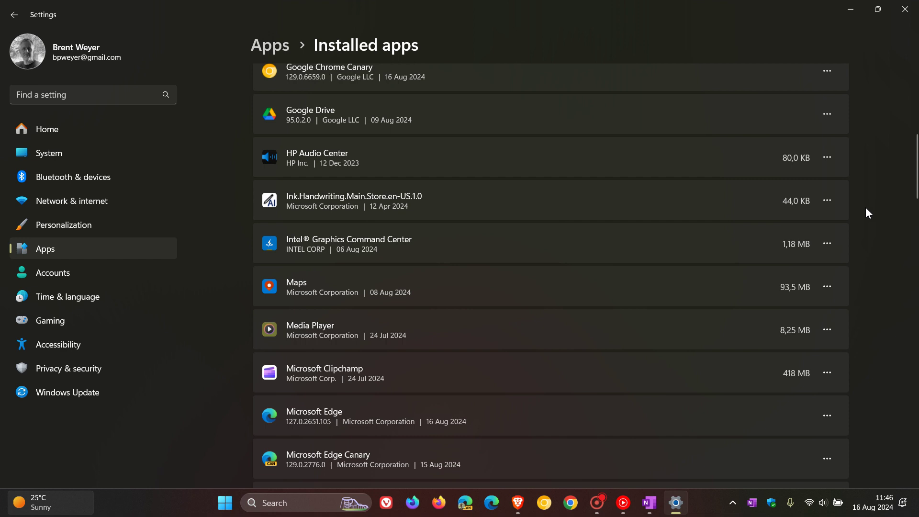
pyautogui.scroll(-3, 866, 208)
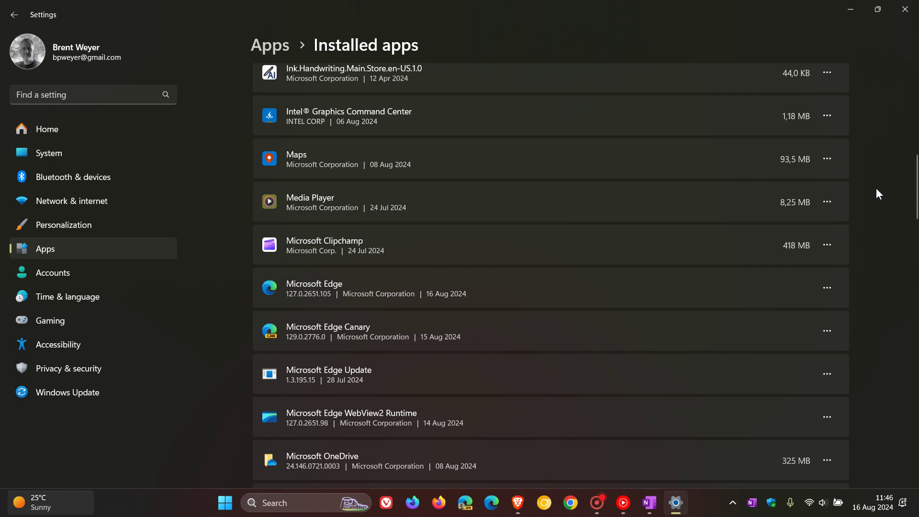
pyautogui.scroll(-6, 876, 189)
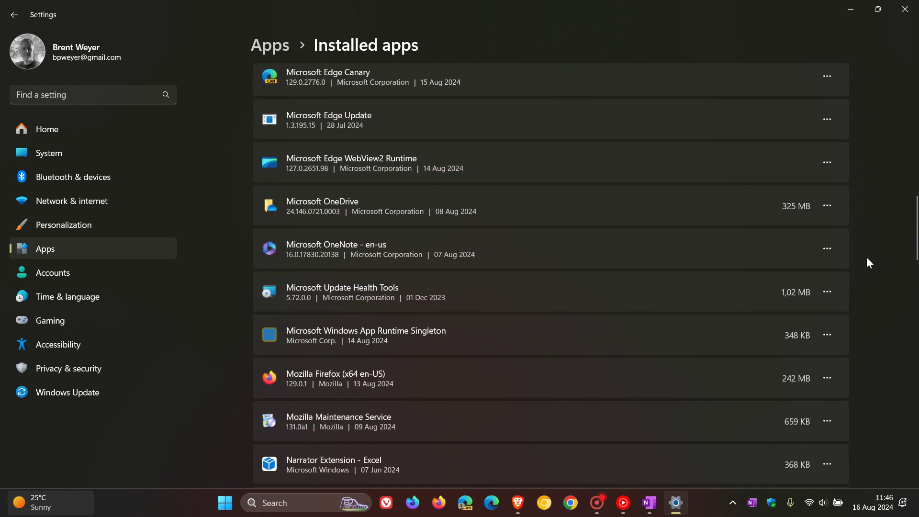
# Show the Modify and Uninstall options for Microsoft OneNote - en-us.
pyautogui.click(825, 247)
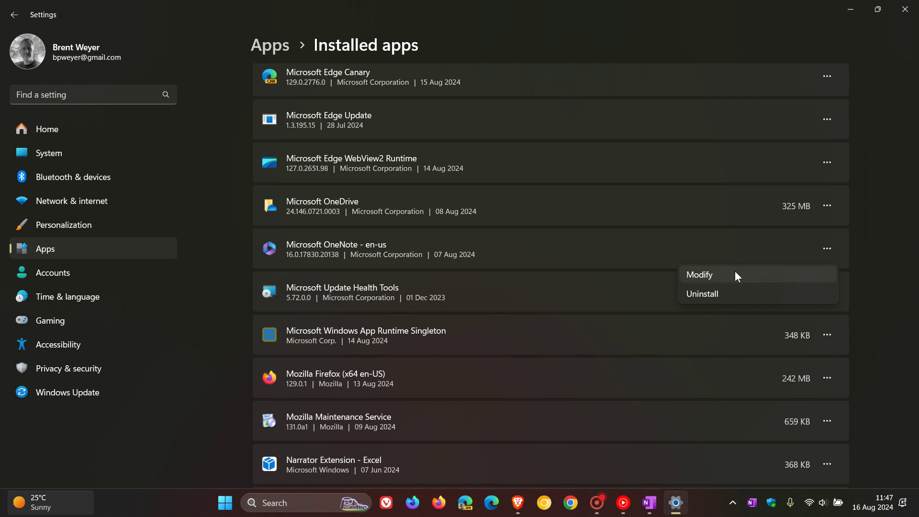
# Dismiss OneNote's options without choosing one and scroll further down the Installed apps list.
pyautogui.click(899, 233)
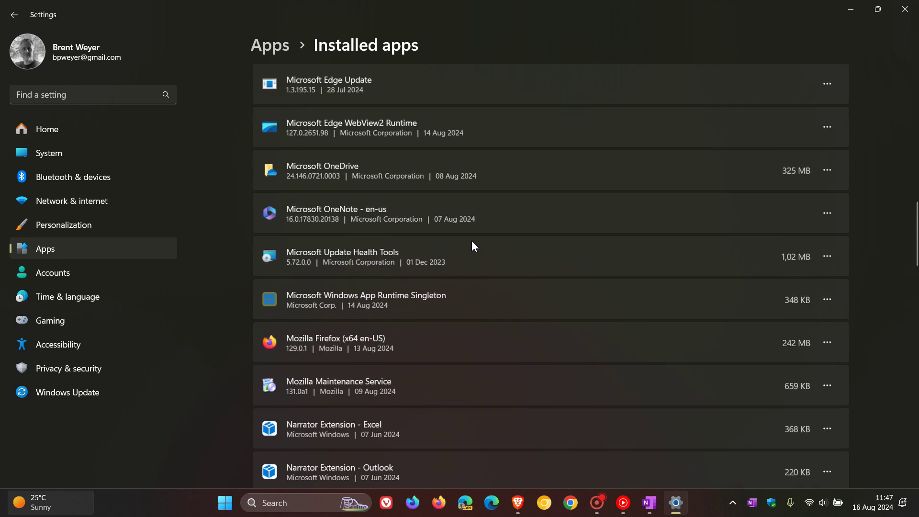
pyautogui.scroll(-1, 473, 246)
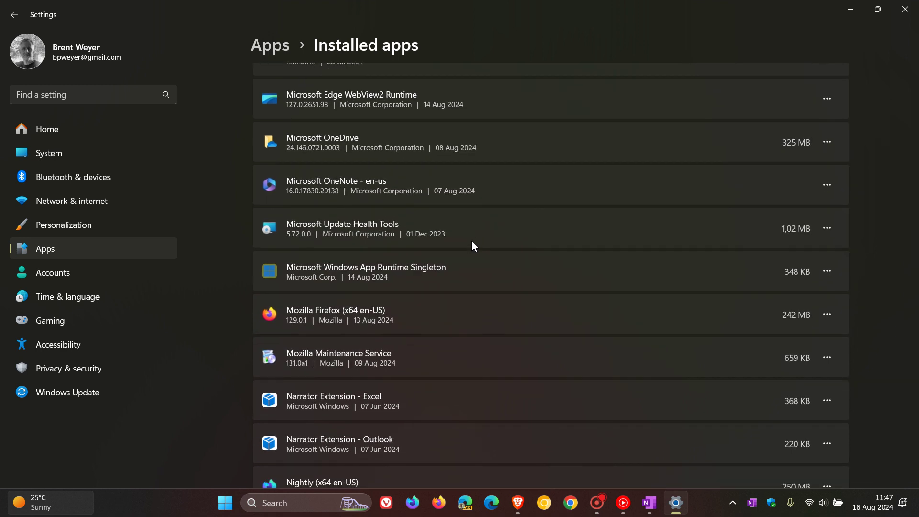
pyautogui.scroll(-5, 473, 246)
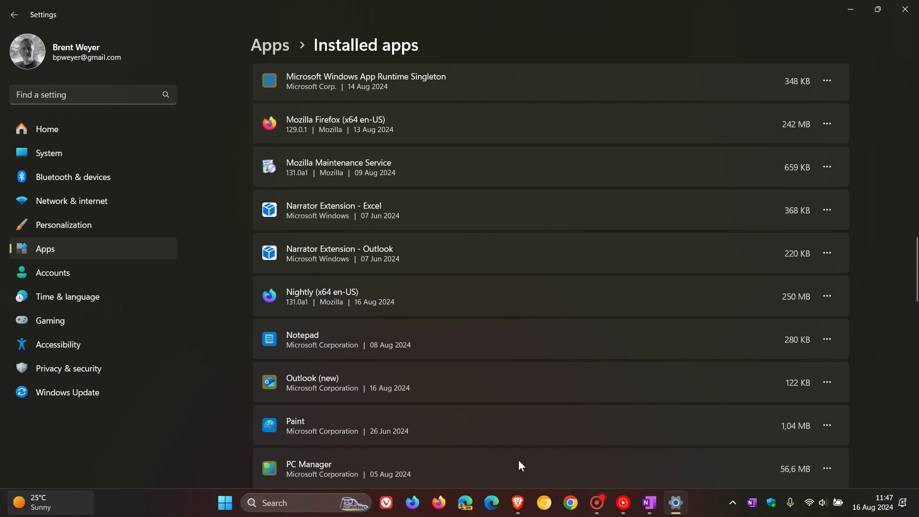
# Return to the Brave support article and scroll to its three-step workaround.
pyautogui.click(518, 503)
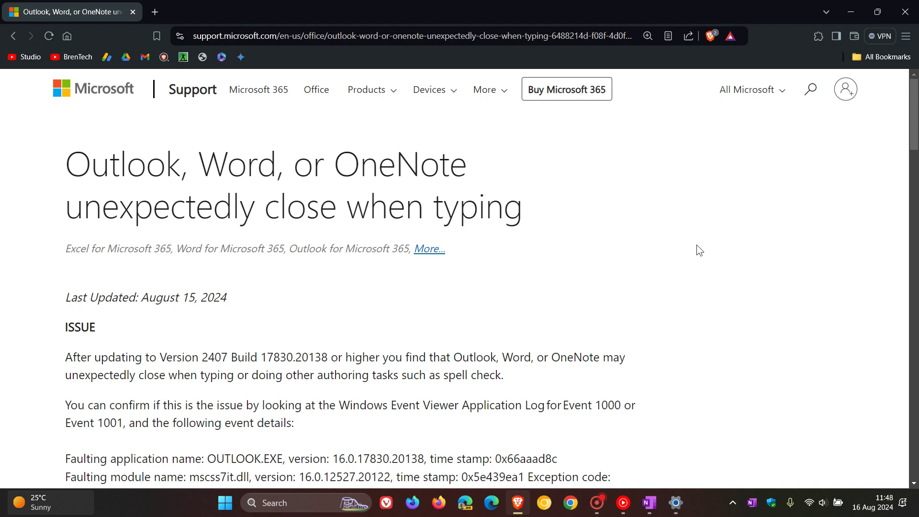
pyautogui.scroll(-3, 698, 249)
pyautogui.scroll(-8, 700, 250)
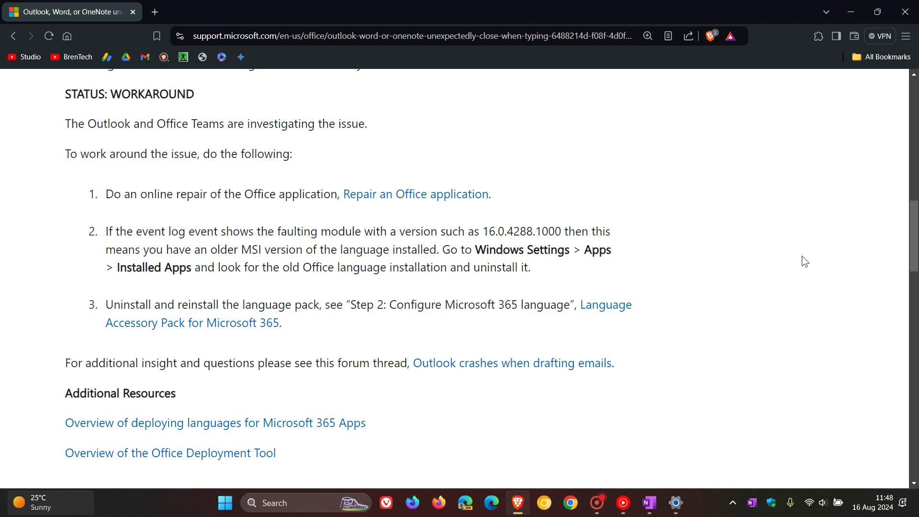
# Minimize Brave and then the Settings window, leaving only the desktop showing.
pyautogui.click(845, 13)
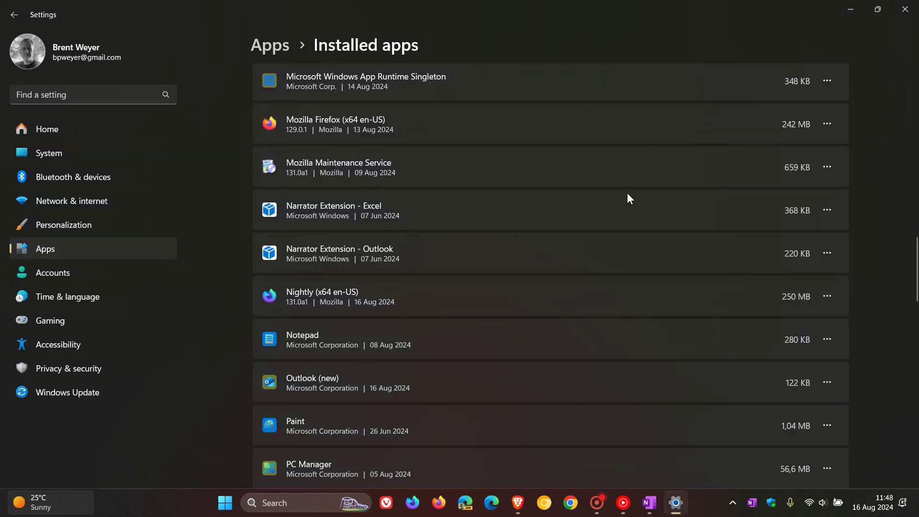
pyautogui.click(848, 14)
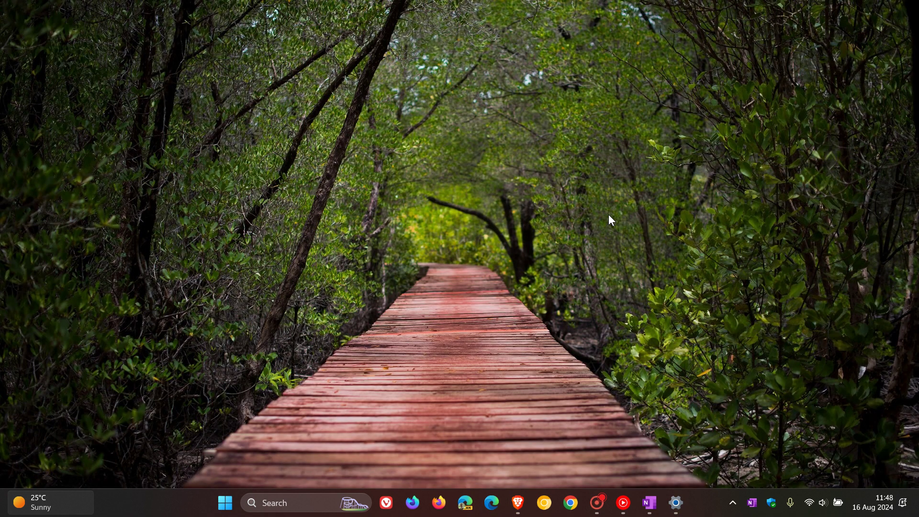